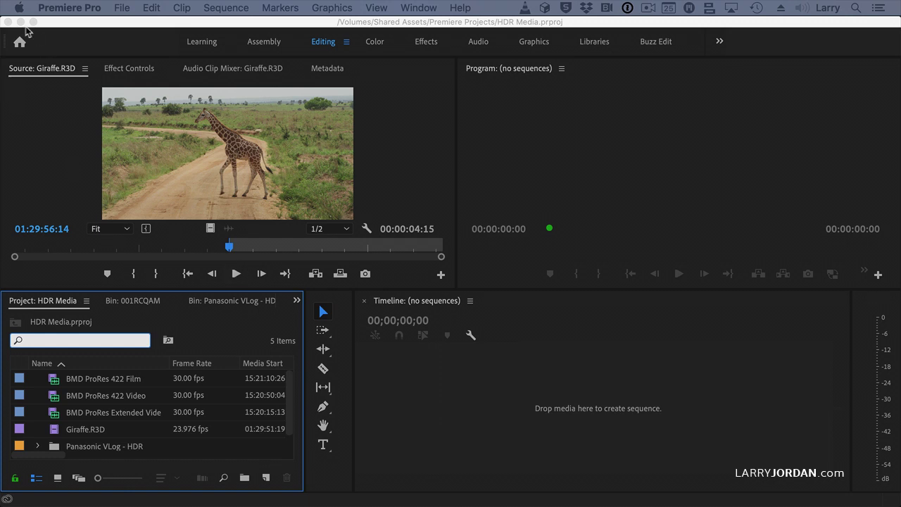
# Step: Review the project's General settings and close them without changes
pyautogui.click(120, 7)
pyautogui.moveTo(155, 374)
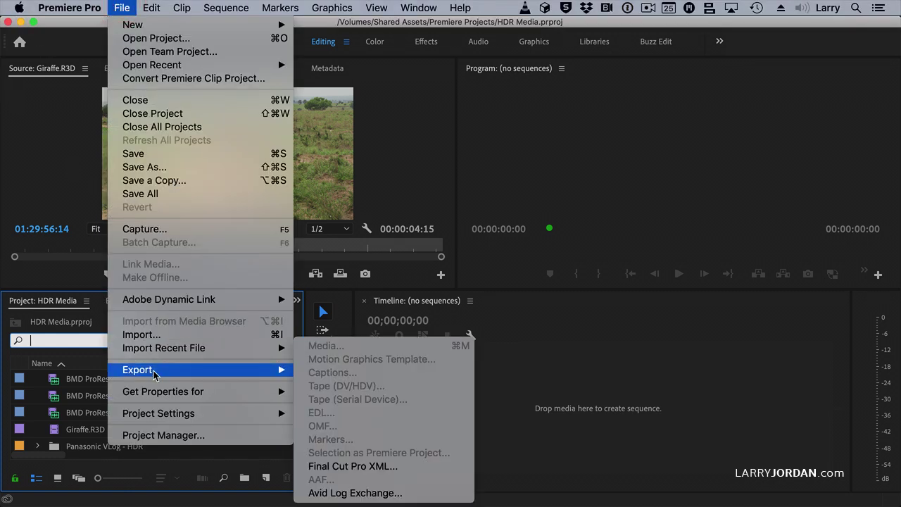
pyautogui.moveTo(178, 416)
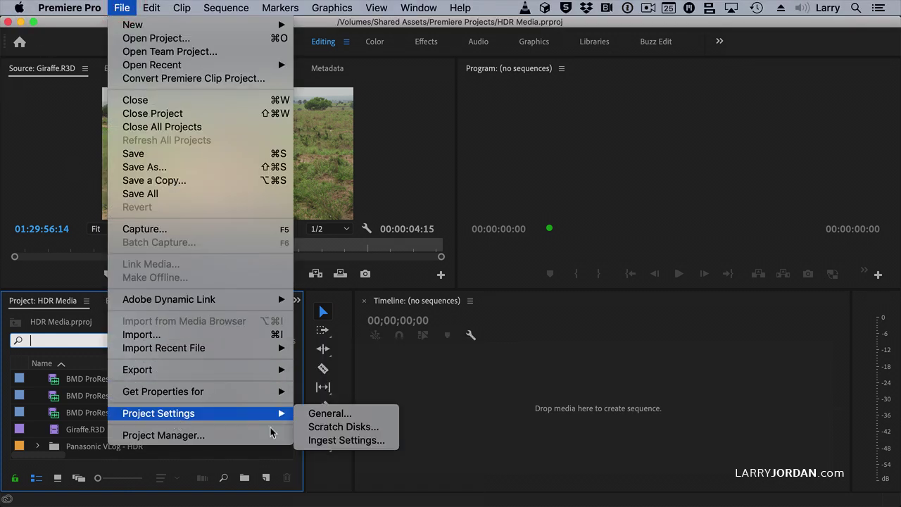
pyautogui.click(375, 416)
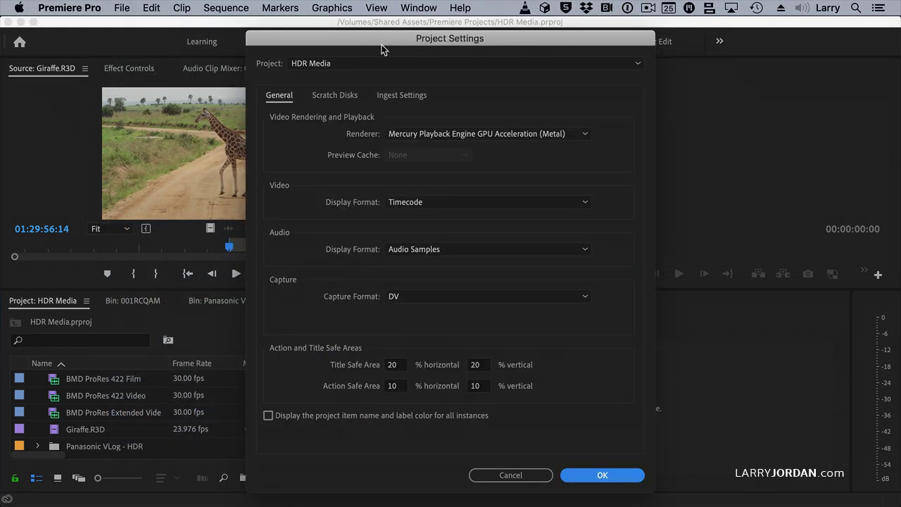
pyautogui.moveTo(384, 31); pyautogui.dragTo(374, 19)
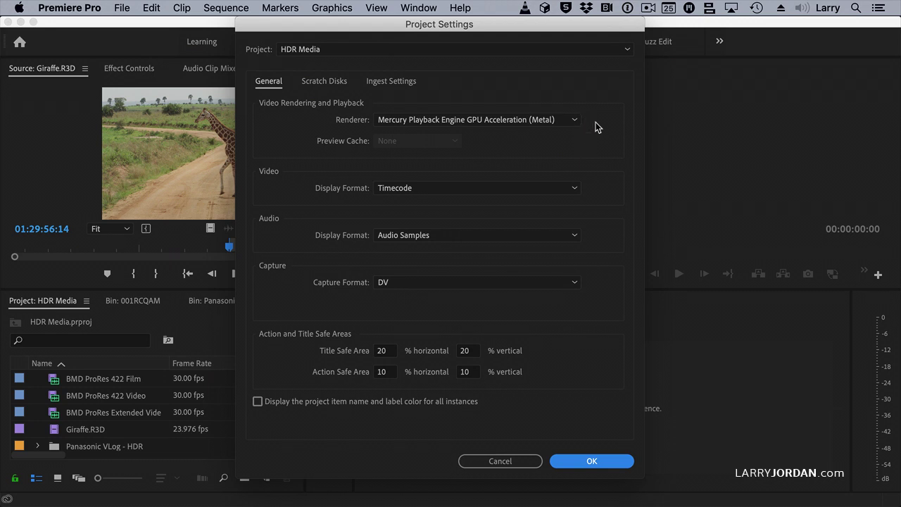
pyautogui.click(472, 461)
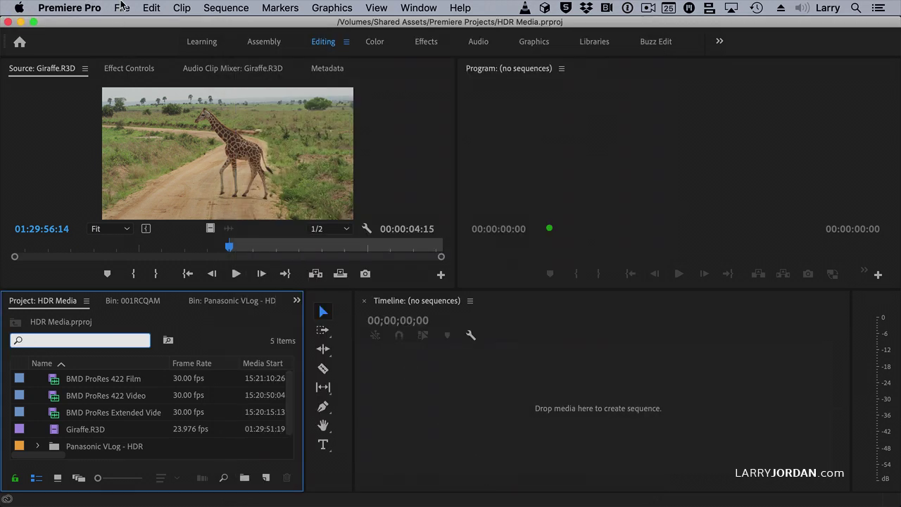
# Step: Make sure Enable Display Color Management is checked in General preferences
pyautogui.click(97, 8)
pyautogui.moveTo(102, 55)
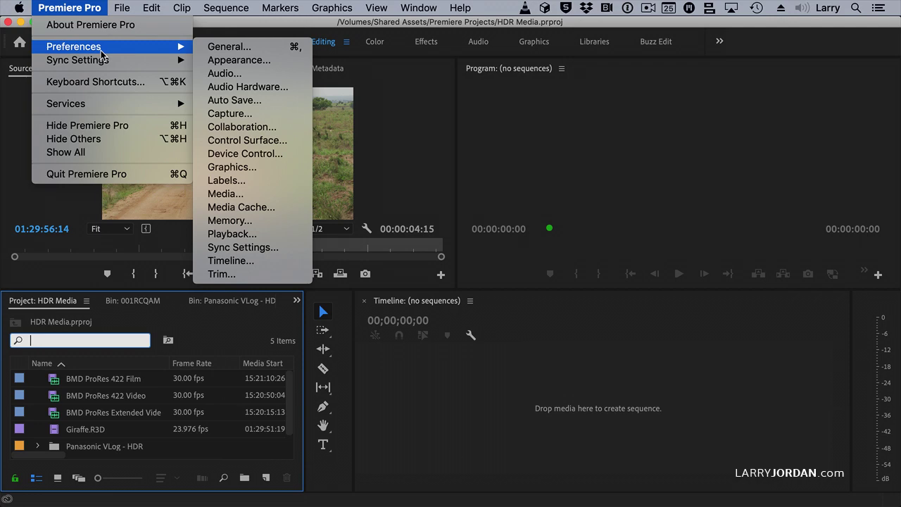
pyautogui.click(274, 47)
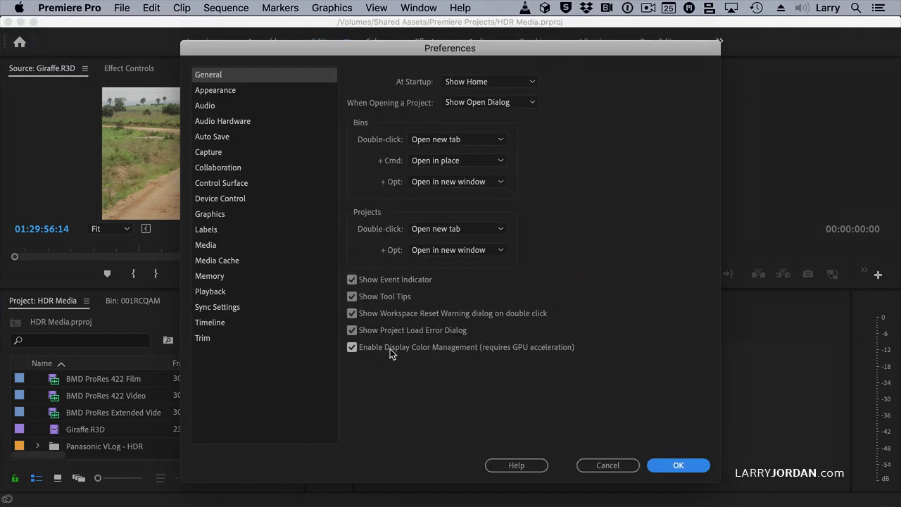
pyautogui.click(388, 349)
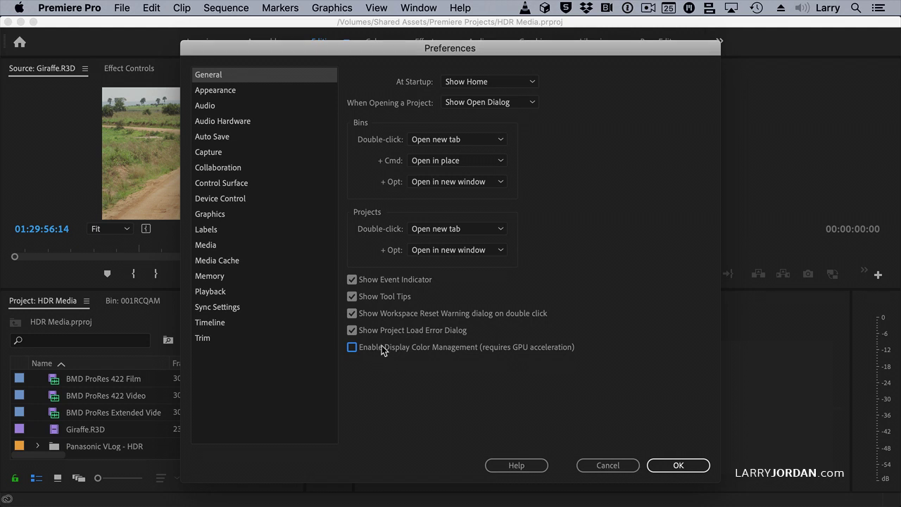
pyautogui.click(382, 348)
# Step: Look over the Media preferences, then switch to Playback (3 s preroll, 2 s postroll)
pyautogui.click(225, 248)
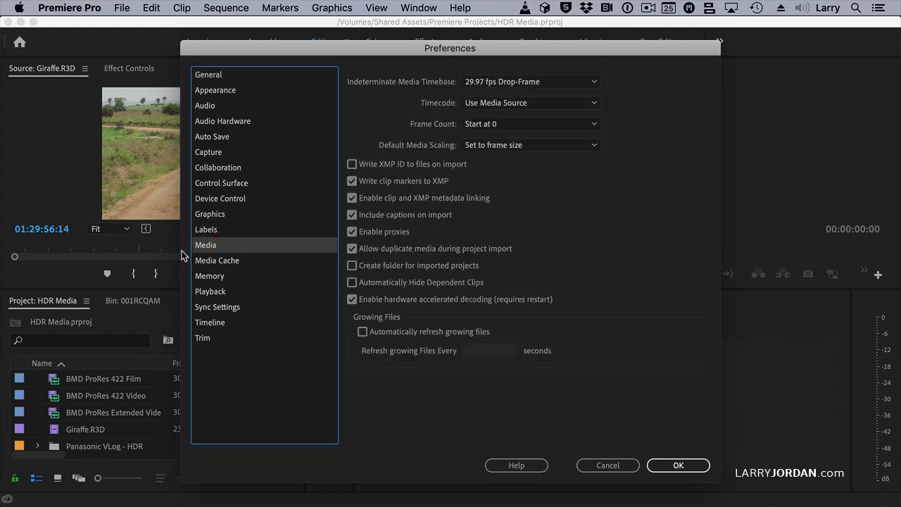
pyautogui.click(200, 292)
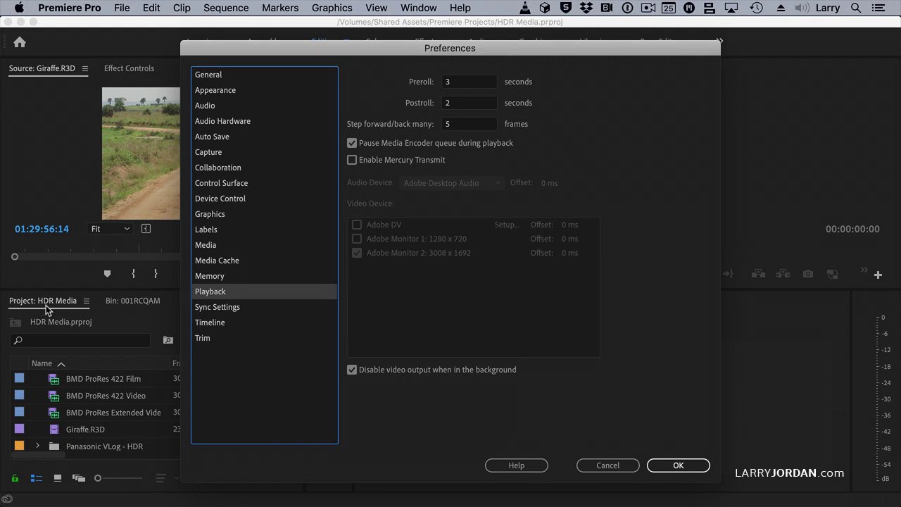
# Step: Confirm Optimize rendering for is set to Memory, then cancel out of Preferences
pyautogui.click(225, 279)
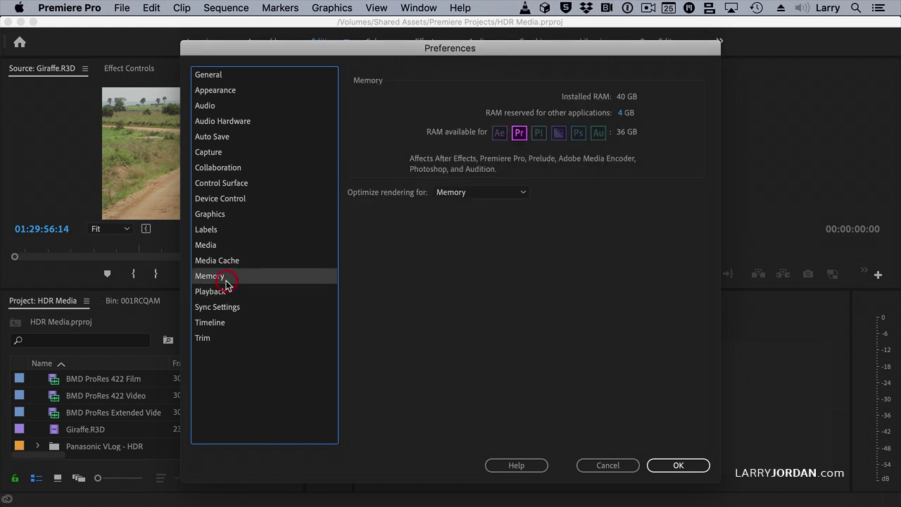
pyautogui.click(488, 195)
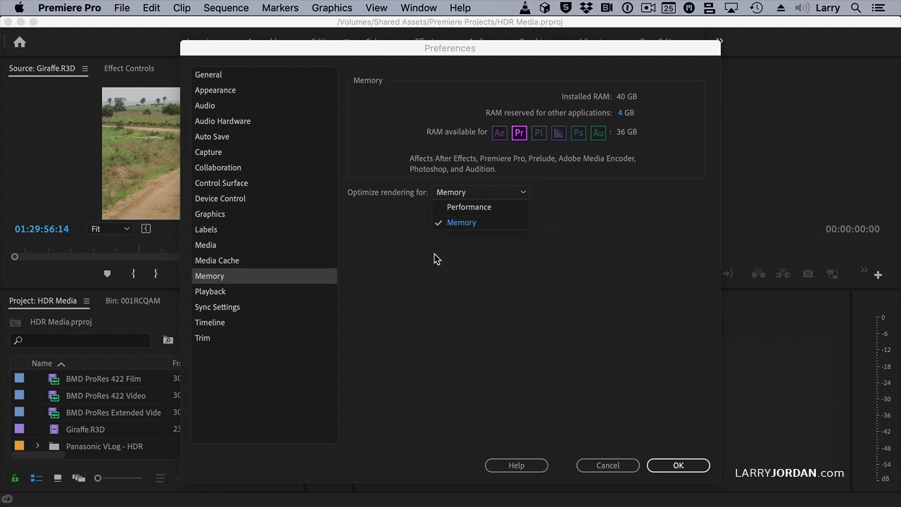
pyautogui.click(613, 467)
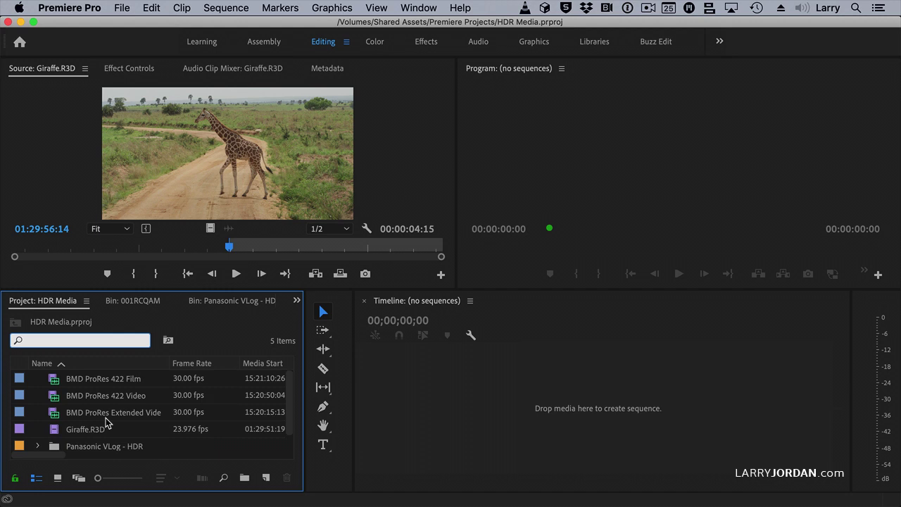
# Step: Make a new Giraffe sequence from the Giraffe.R3D clip
pyautogui.click(54, 429)
pyautogui.scroll(-1, 232, 433)
pyautogui.moveTo(274, 486); pyautogui.dragTo(267, 478)
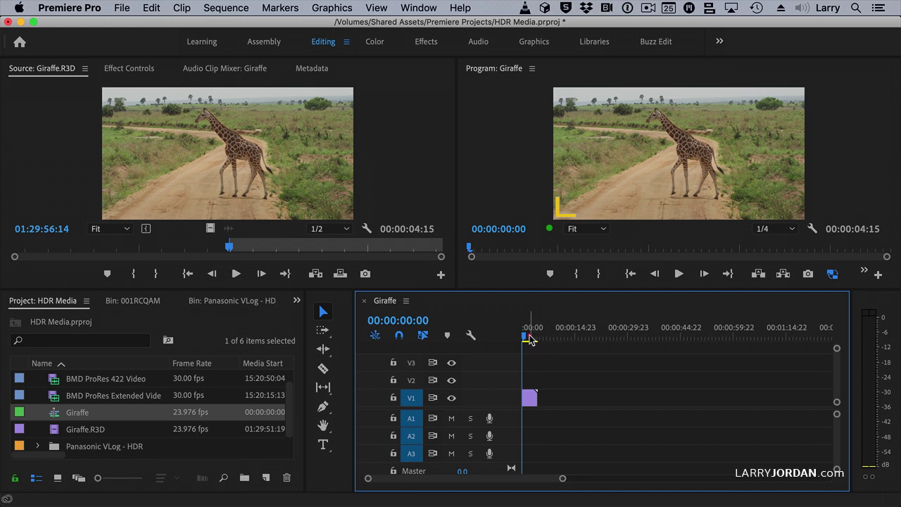
# Step: Open the Giraffe Sequence Settings (4096×2160, 23.976 fps) and move the dialog up
pyautogui.click(238, 8)
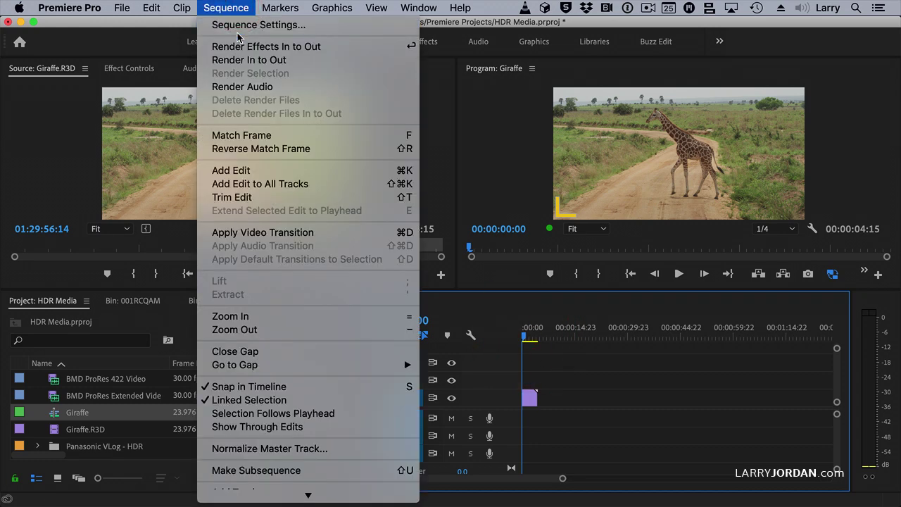
pyautogui.click(239, 25)
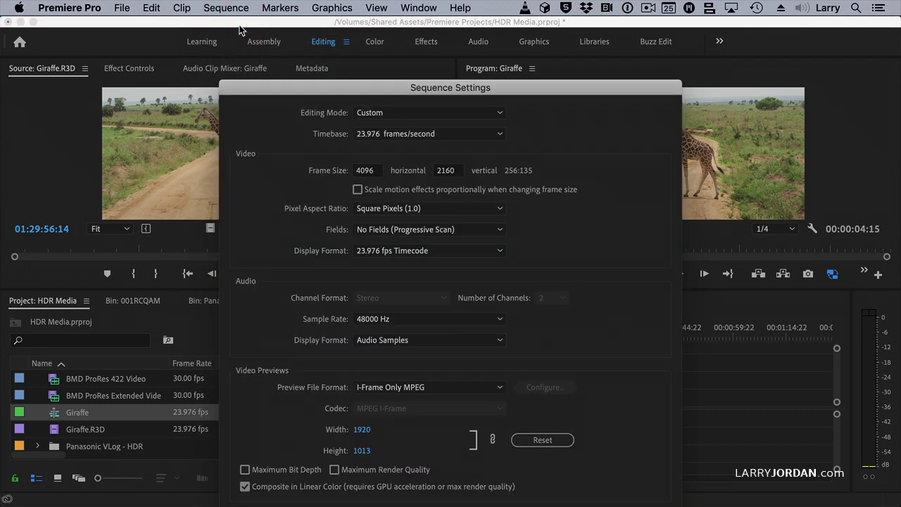
pyautogui.moveTo(334, 89); pyautogui.dragTo(331, 26)
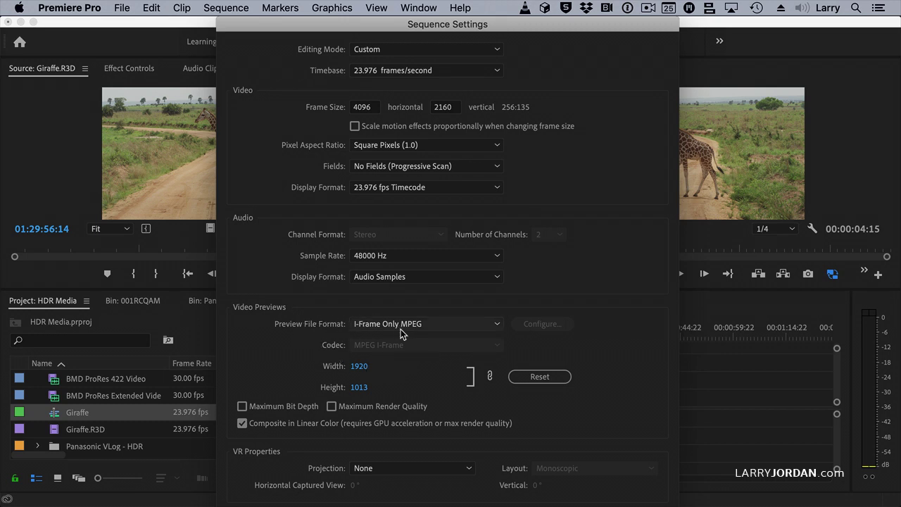
# Step: Set Giraffe's preview format to QuickTime, codec Apple ProRes 4444, with Maximum Bit Depth checked
pyautogui.click(438, 324)
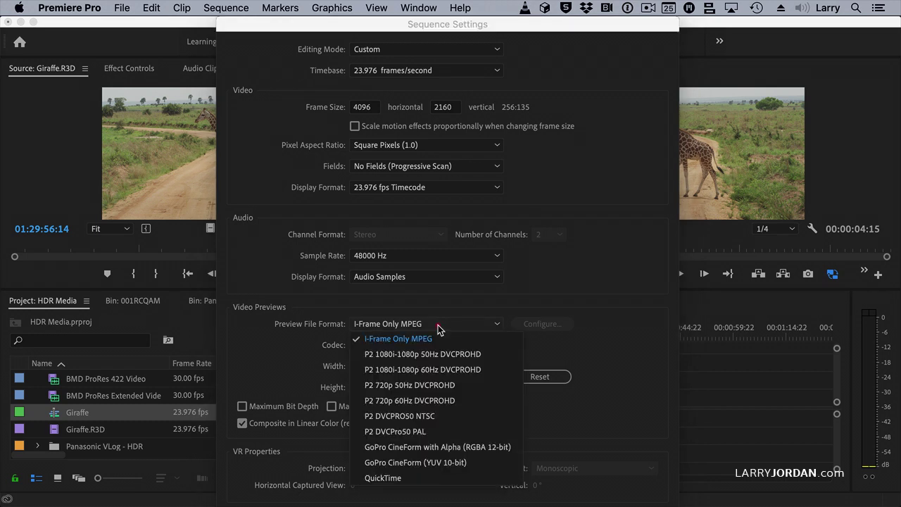
pyautogui.click(415, 479)
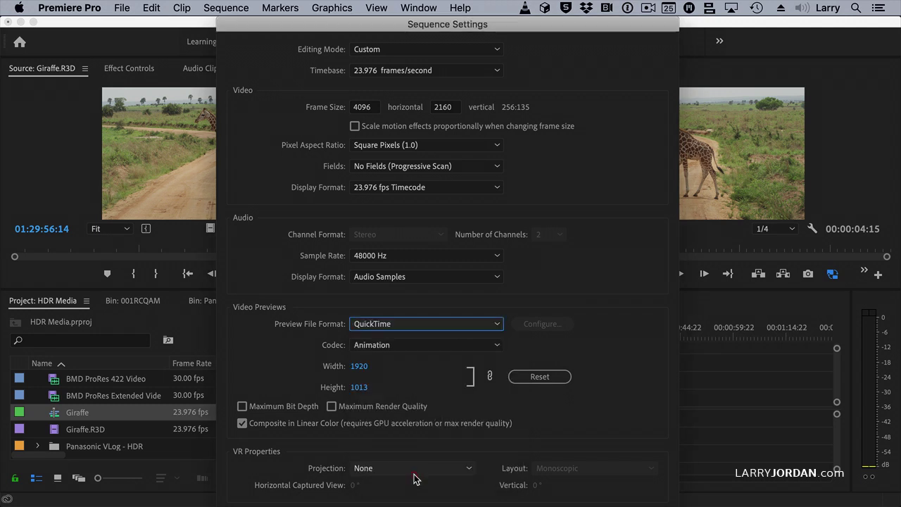
pyautogui.click(437, 346)
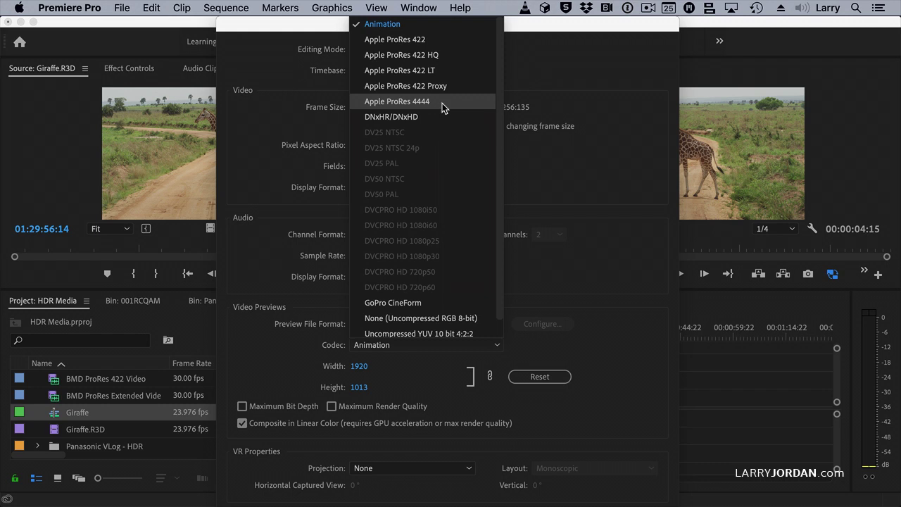
pyautogui.click(442, 103)
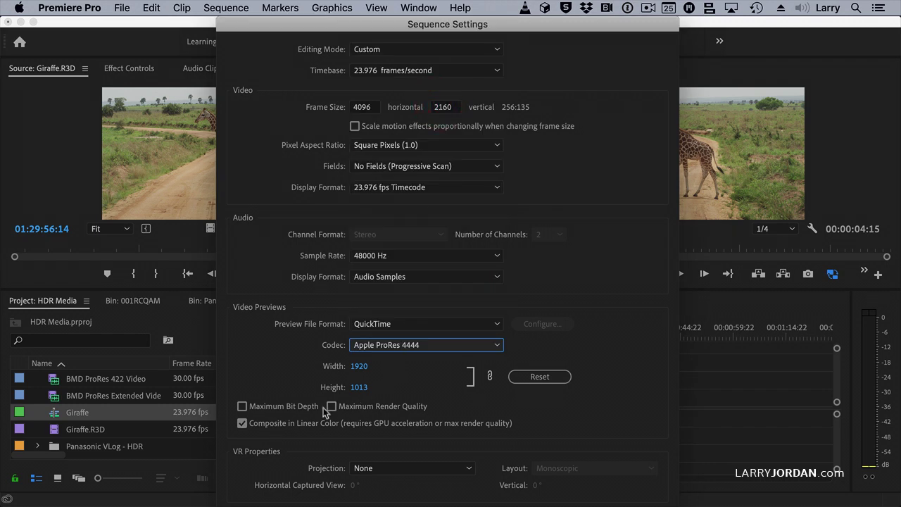
pyautogui.click(280, 409)
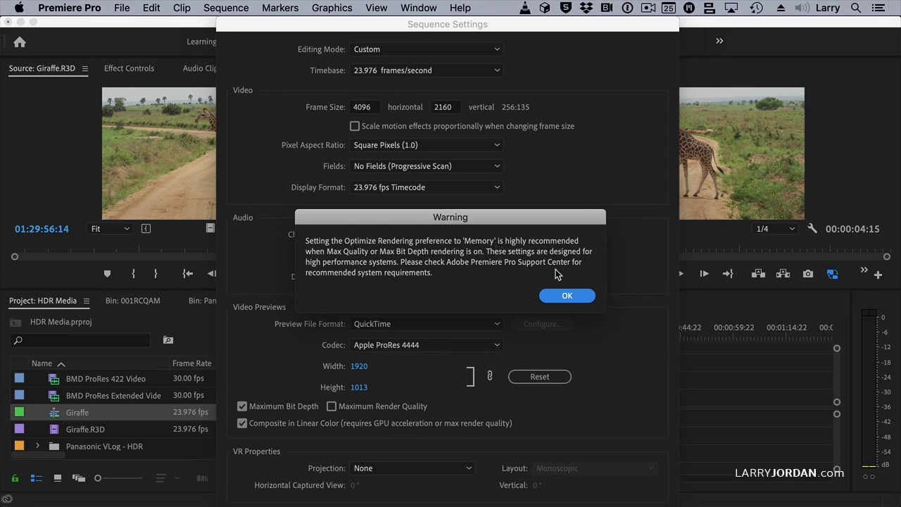
# Step: Turn on Maximum Render Quality and apply the settings, accepting deletion of existing previews
pyautogui.click(567, 296)
pyautogui.click(332, 406)
pyautogui.click(567, 296)
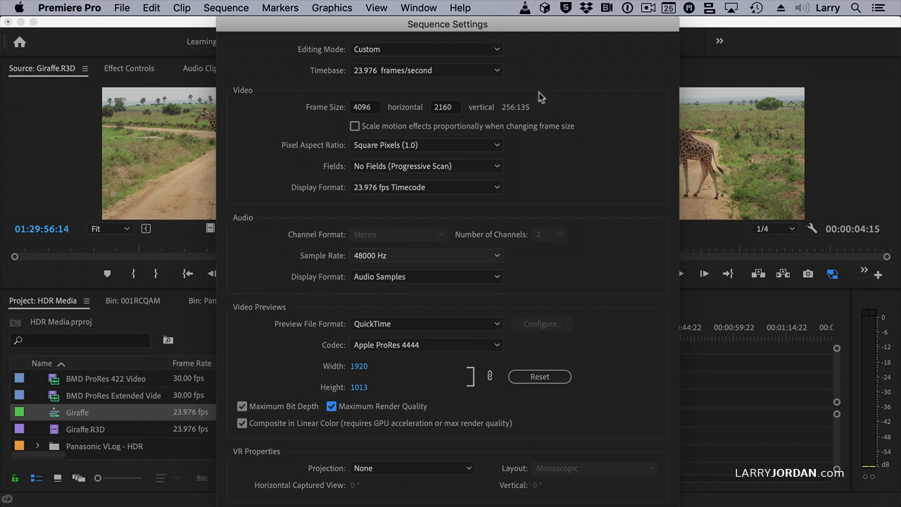
pyautogui.moveTo(514, 27); pyautogui.dragTo(502, 25)
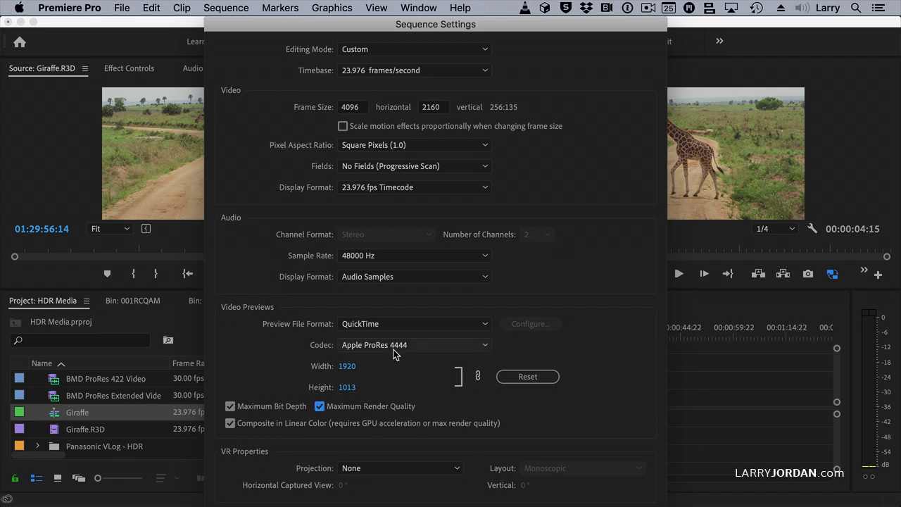
pyautogui.click(350, 402)
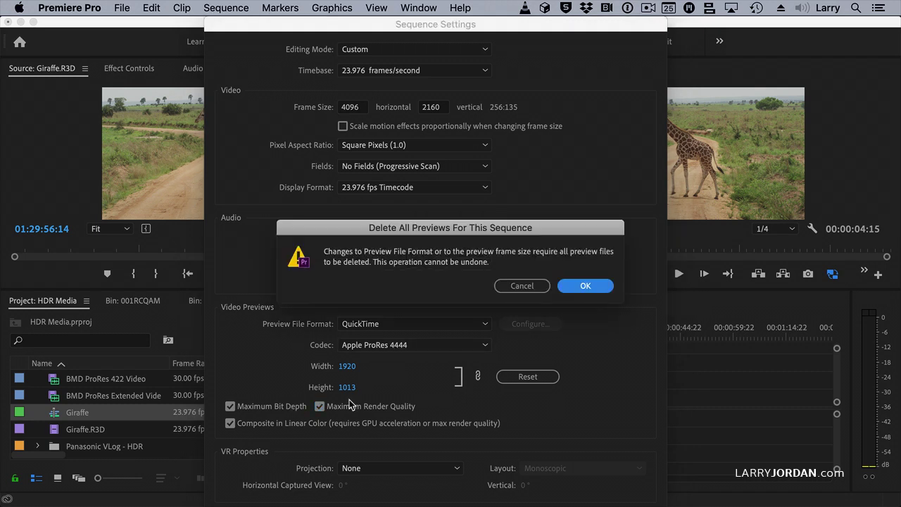
pyautogui.click(592, 289)
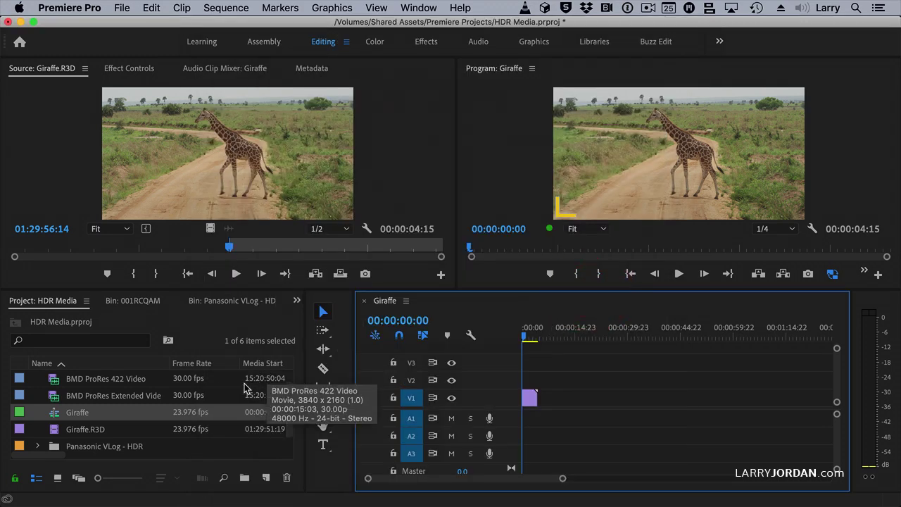
# Step: Maximize Giraffe.R3D's Metadata panel to inspect Video Color Space, then restore it
pyautogui.moveTo(129, 400)
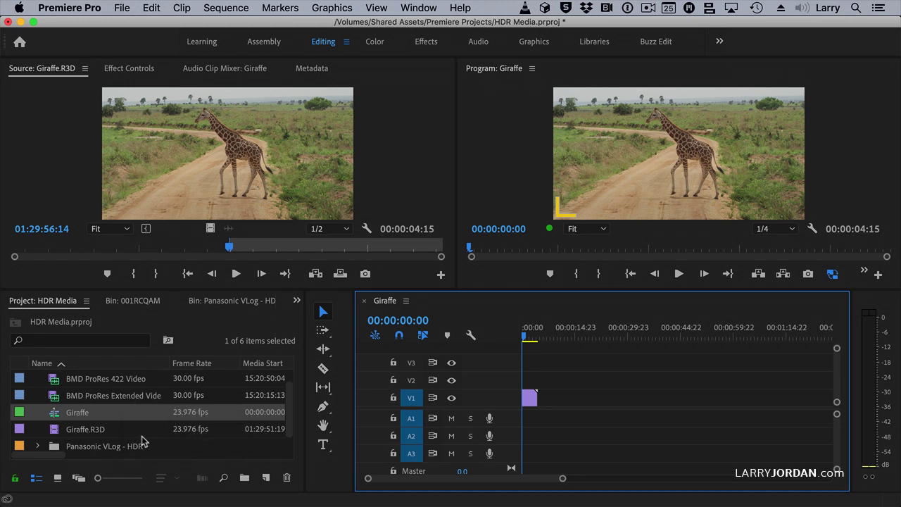
pyautogui.click(101, 428)
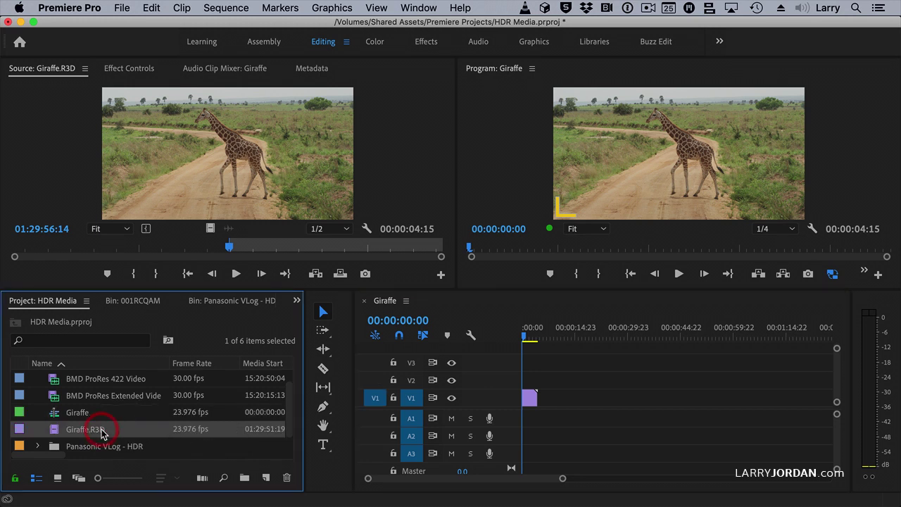
pyautogui.click(314, 69)
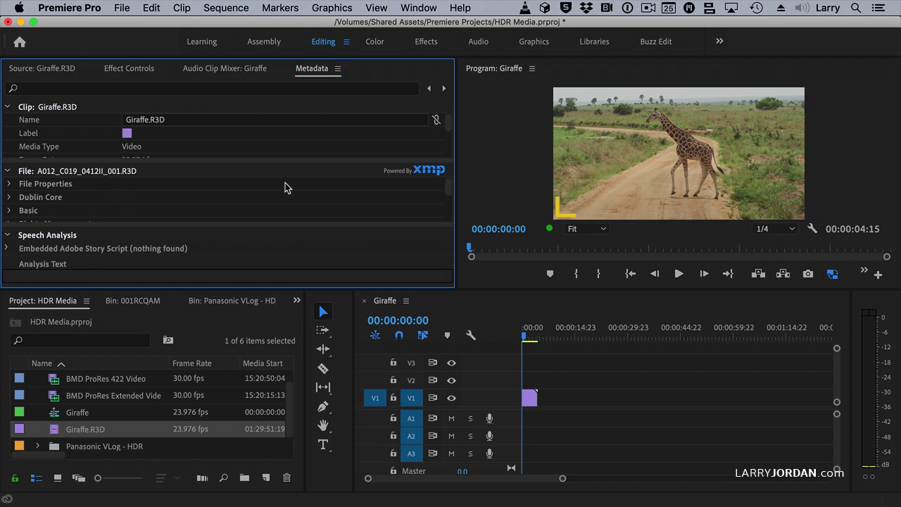
pyautogui.scroll(-2, 156, 201)
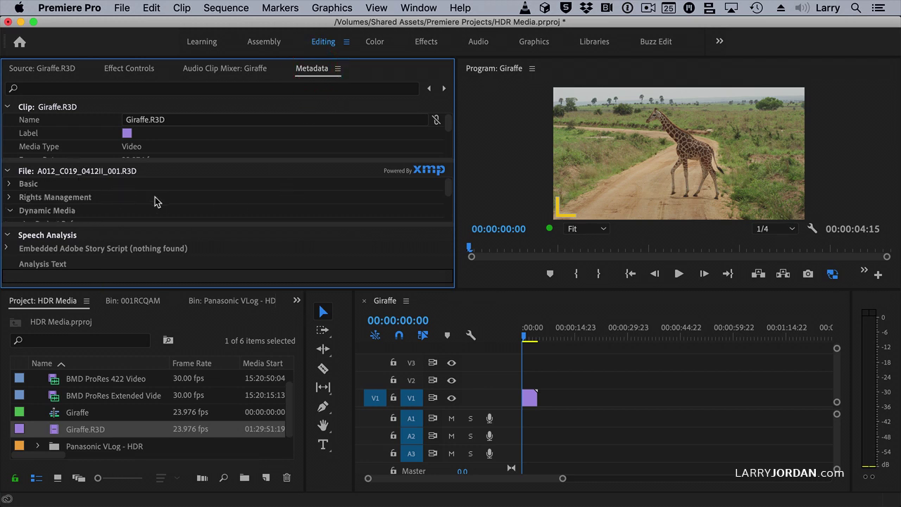
pyautogui.scroll(-1, 156, 202)
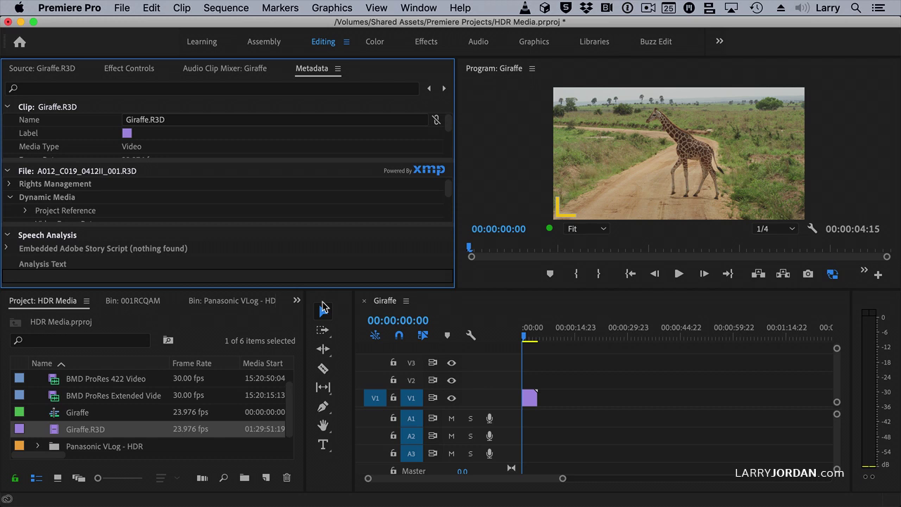
pyautogui.press('`')
pyautogui.scroll(-5, 136, 278)
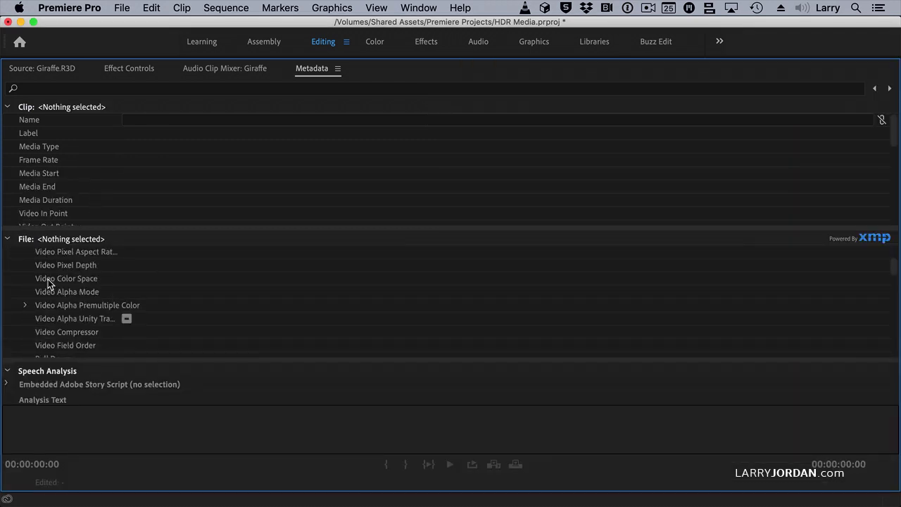
pyautogui.moveTo(75, 285)
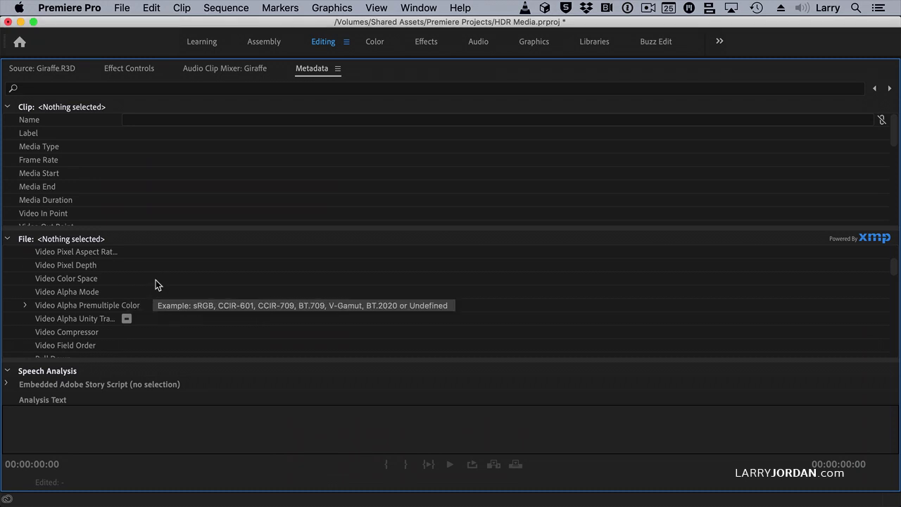
pyautogui.moveTo(150, 291)
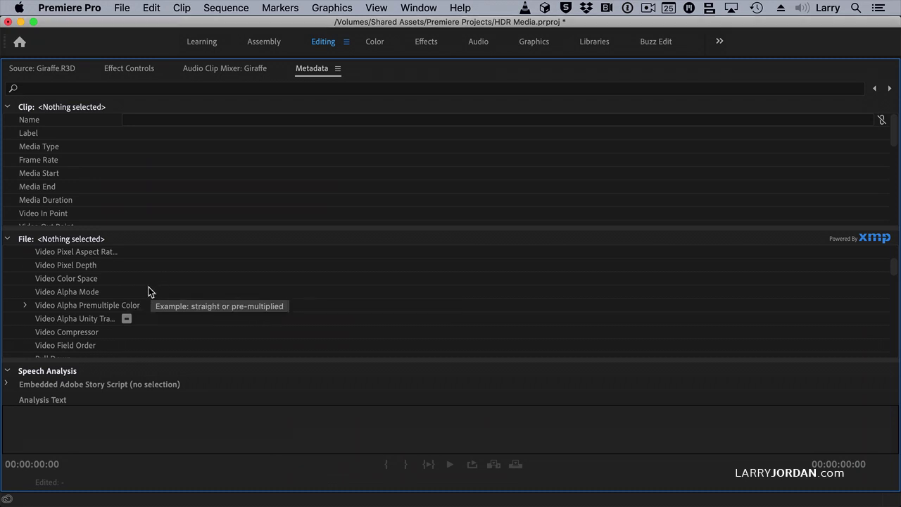
pyautogui.press('`')
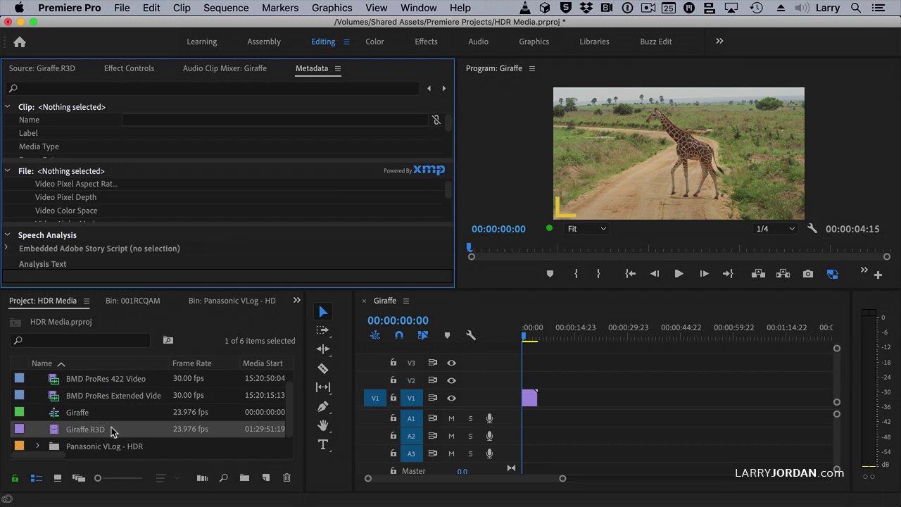
# Step: Expand the Panasonic VLog - HDR bin in the Project panel
pyautogui.scroll(1, 118, 424)
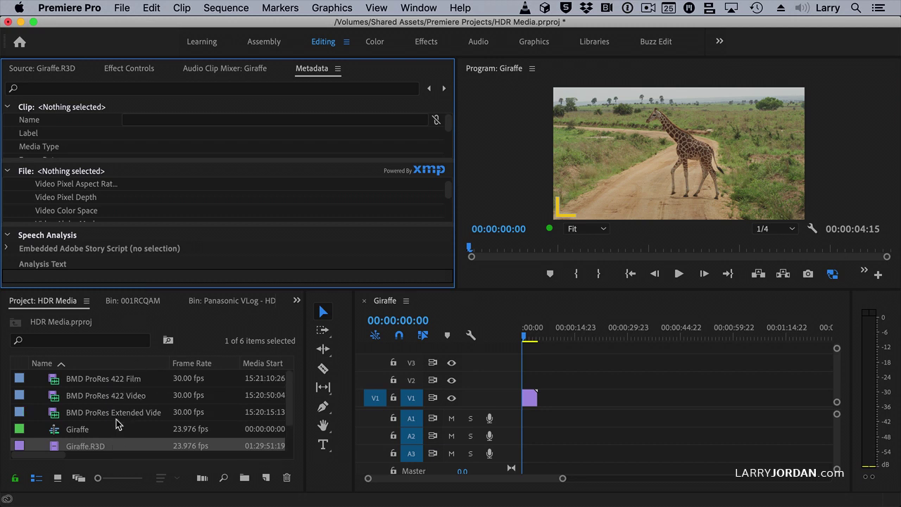
pyautogui.scroll(-2, 105, 410)
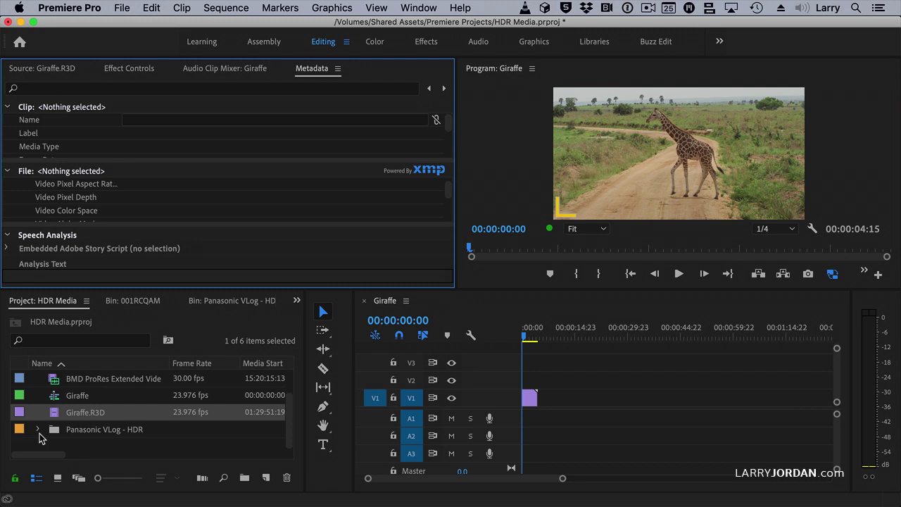
pyautogui.click(38, 430)
# Step: Compare Video Color Space of Sea Shore (R.2020) and (R.709), ending on R.2020 (BT.2020)
pyautogui.scroll(-4, 145, 419)
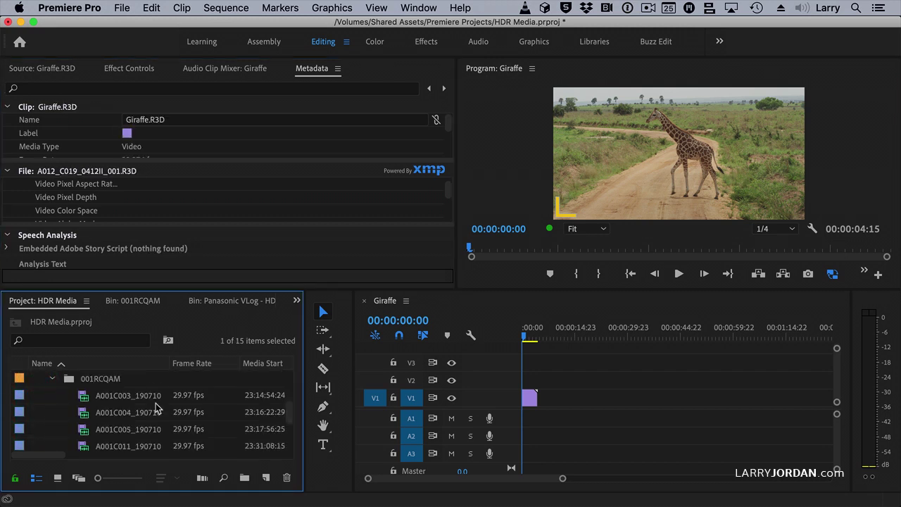
pyautogui.scroll(-5, 157, 408)
pyautogui.click(126, 431)
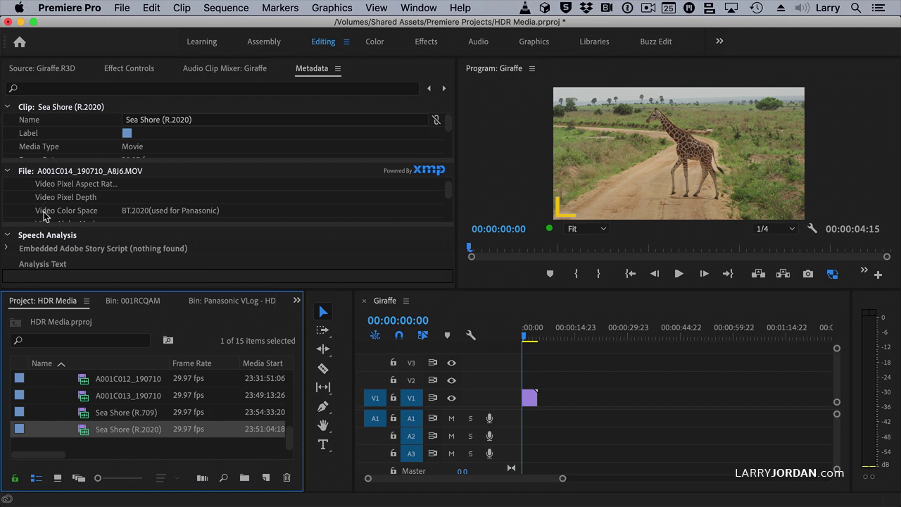
pyautogui.moveTo(138, 218)
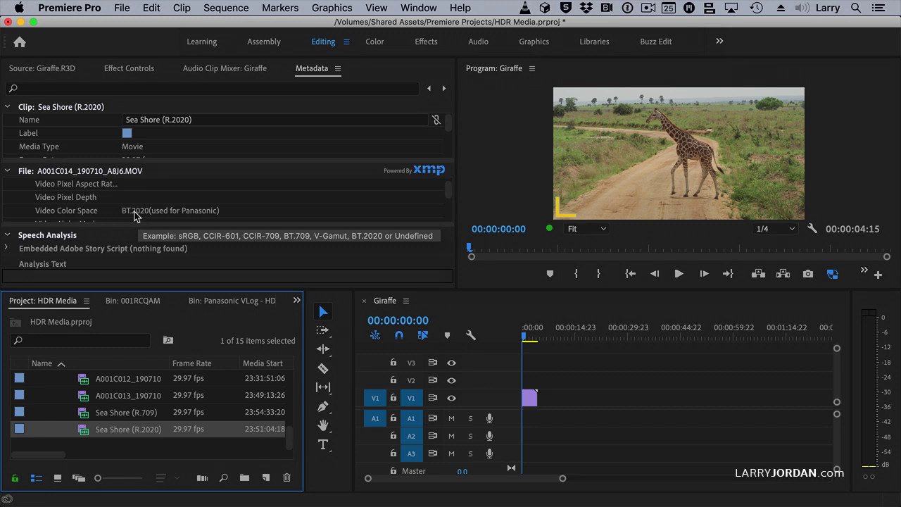
pyautogui.click(126, 413)
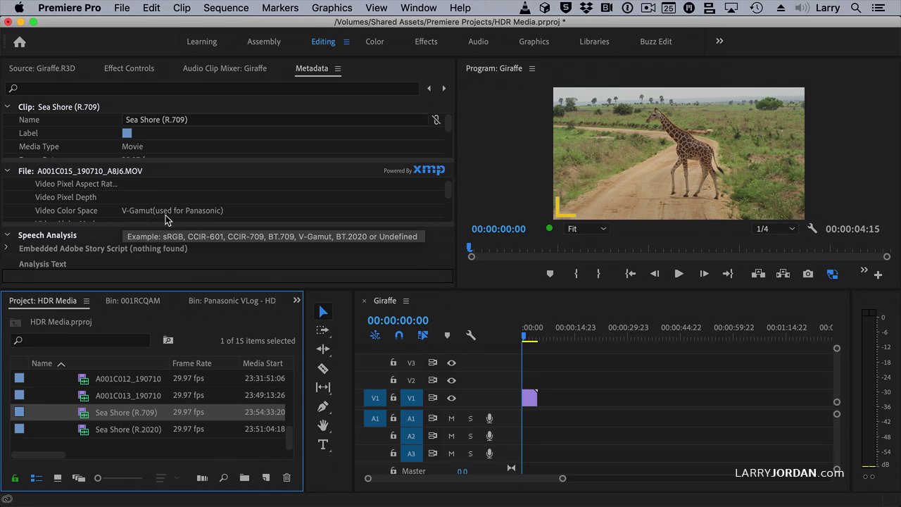
pyautogui.click(124, 429)
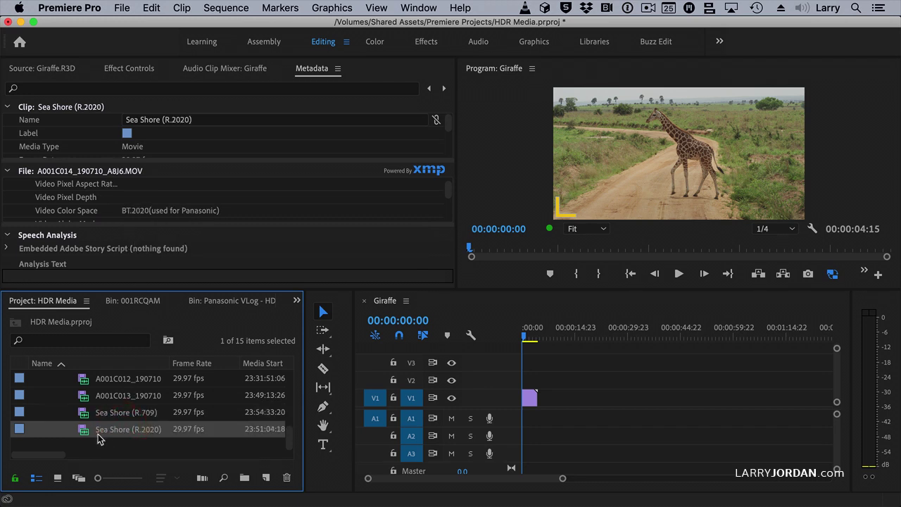
pyautogui.moveTo(99, 438)
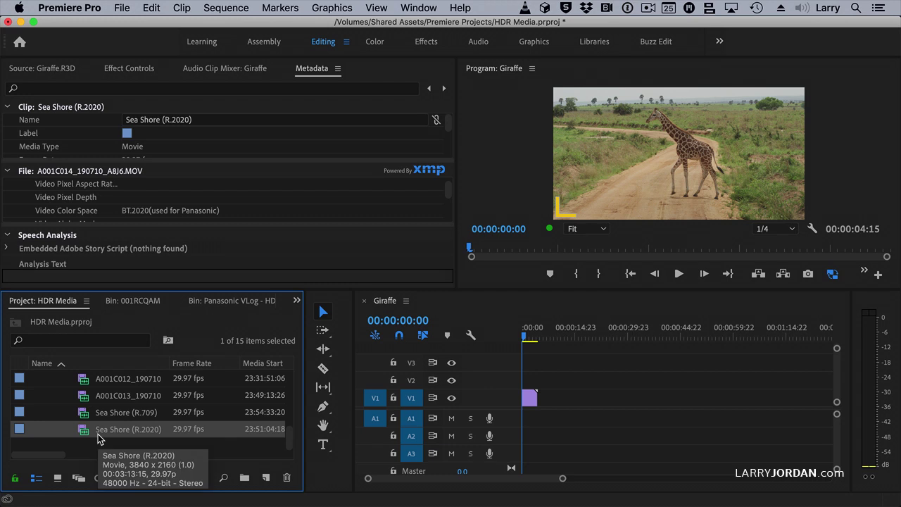